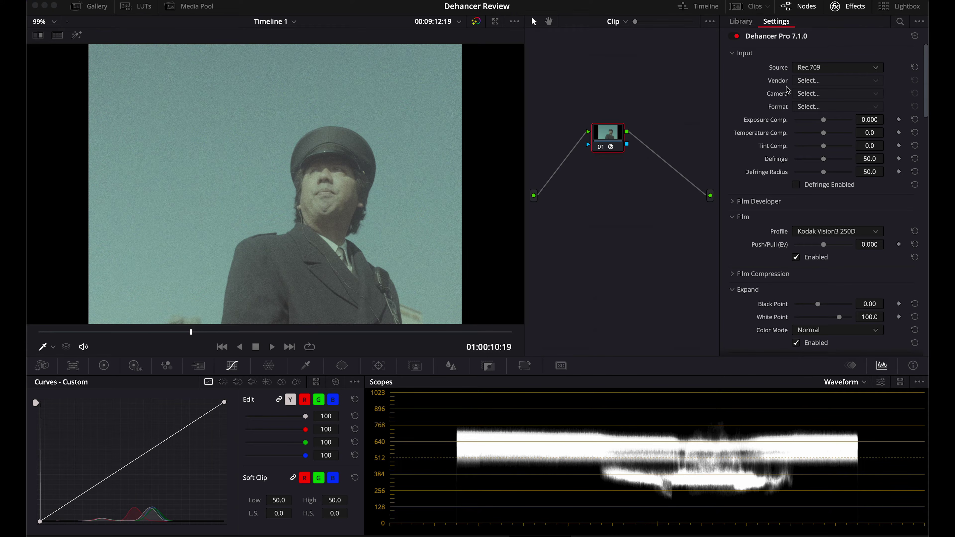
Set the Dehancer input source to Choose Camera, with Panasonic as vendor, GH5 as camera and V-LogL as format
left_click(842, 68)
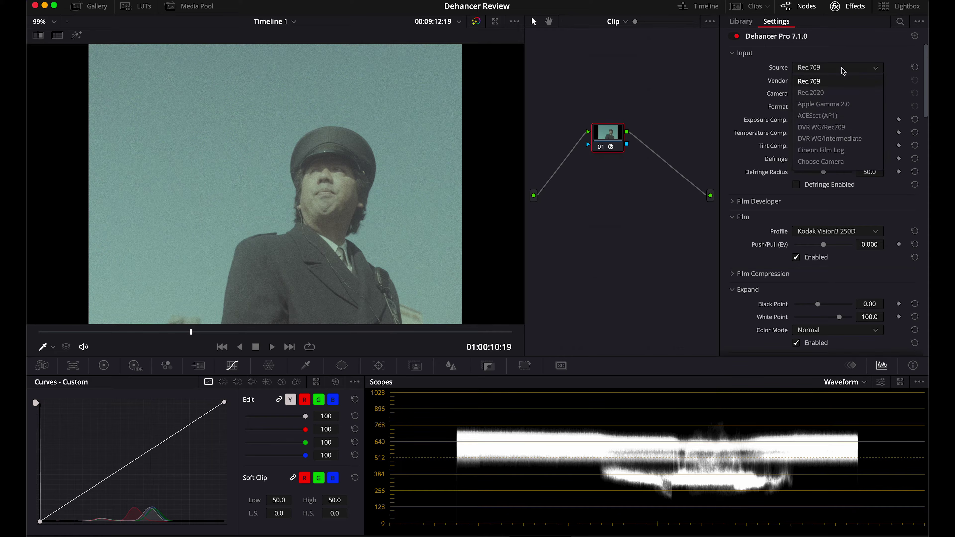
left_click(825, 161)
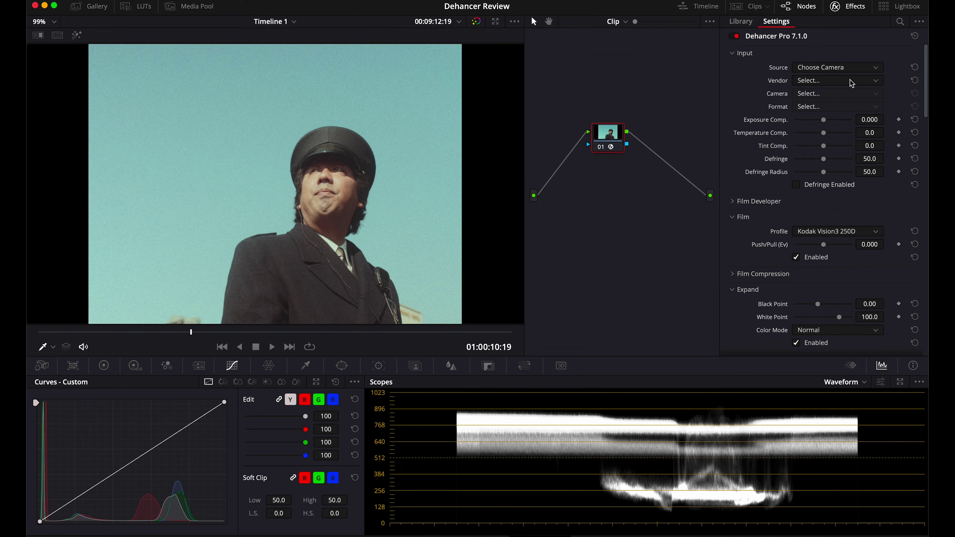
left_click(851, 82)
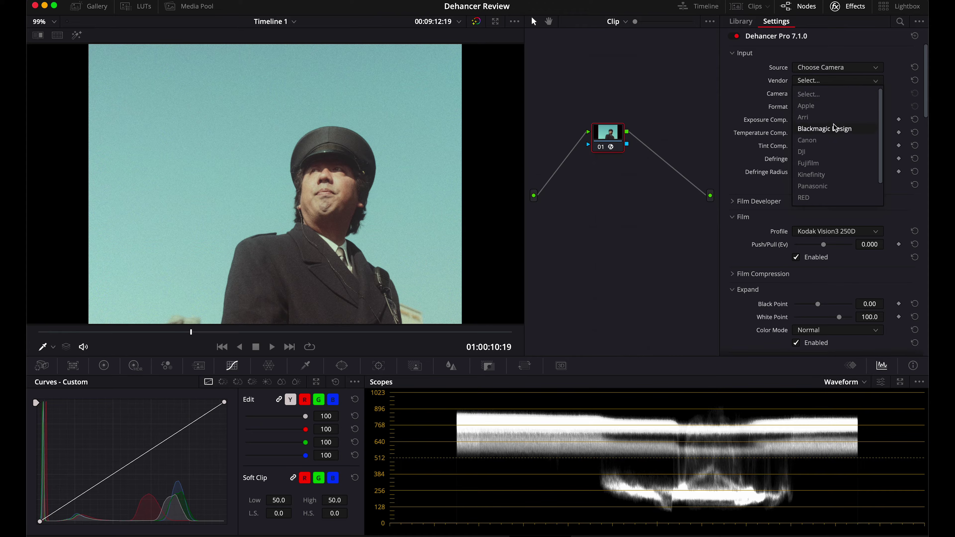
left_click(815, 185)
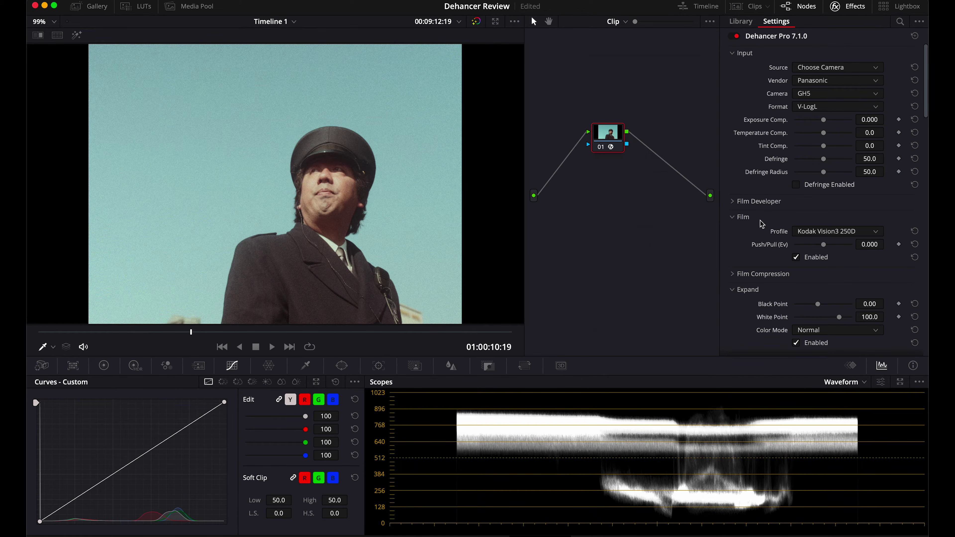
Try the Kodak Vision3 50D film profile, and switch the film profile to Cinestill 50D
left_click(820, 232)
scroll(831, 286, "down", 3)
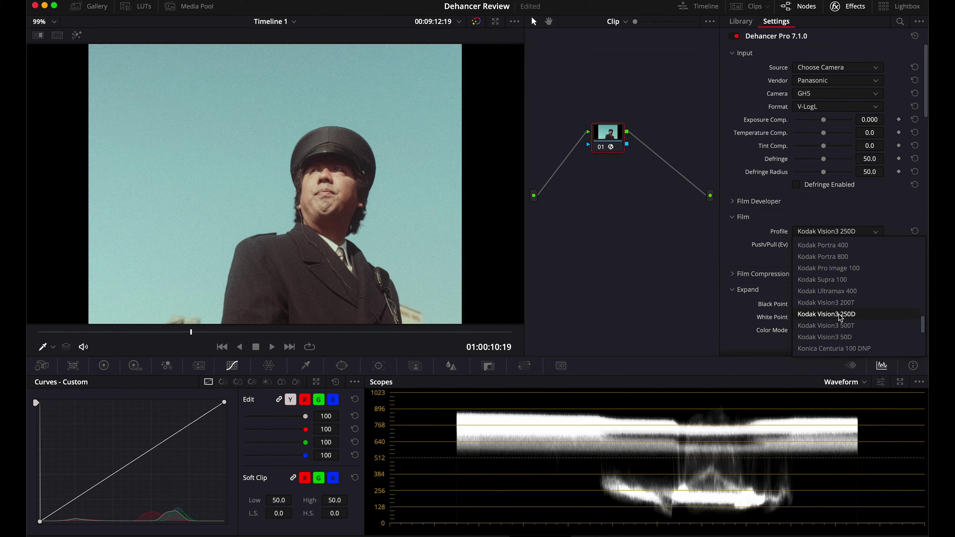
left_click(825, 337)
left_click(837, 231)
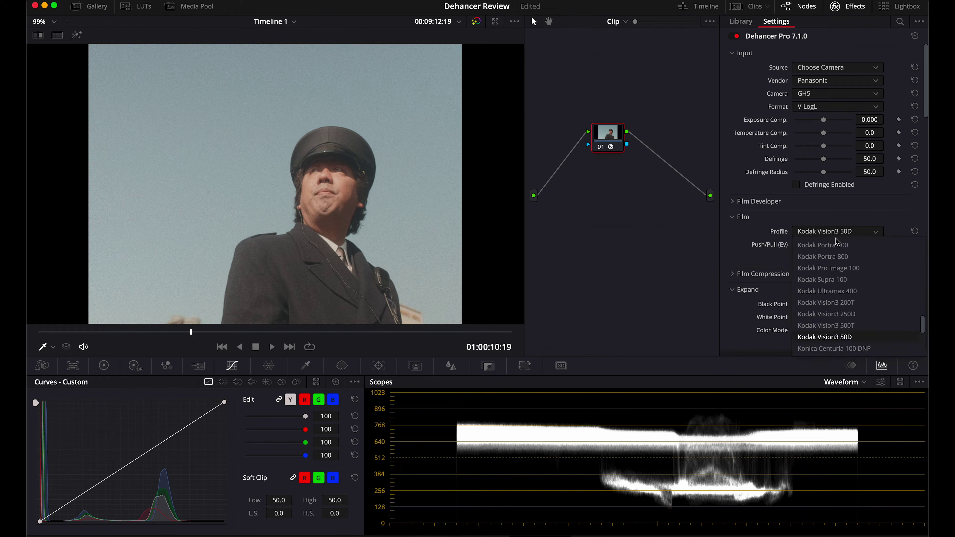
left_click(829, 257)
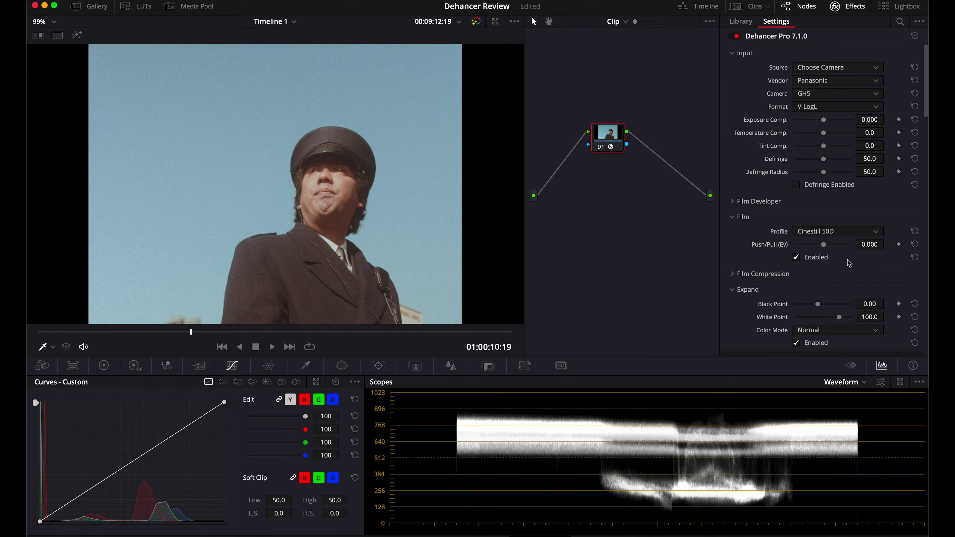
Try the Kodak Endura Glossy Paper print profile, and switch the print profile to Kodak 2383 Print Film
scroll(849, 264, "down", 5)
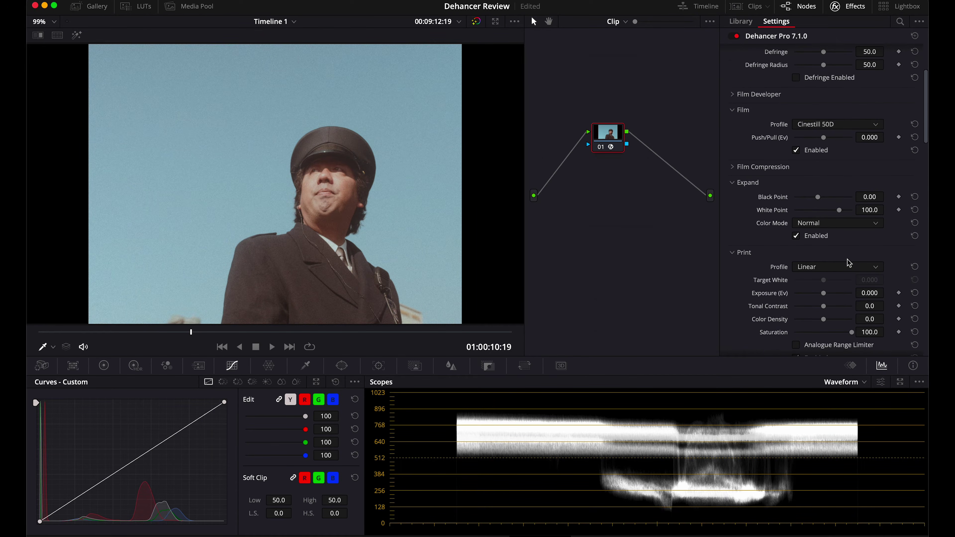
scroll(849, 263, "down", 1)
left_click(841, 242)
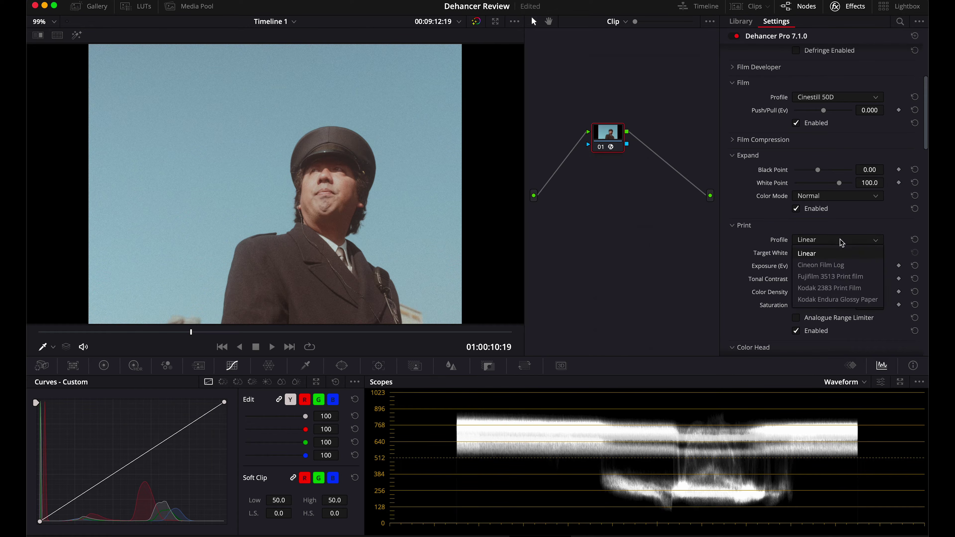
left_click(827, 299)
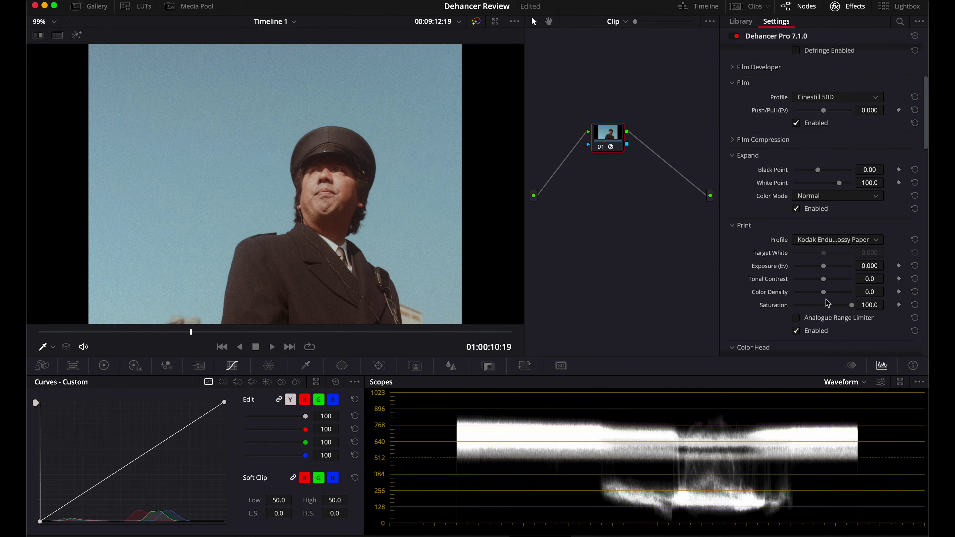
left_click(832, 243)
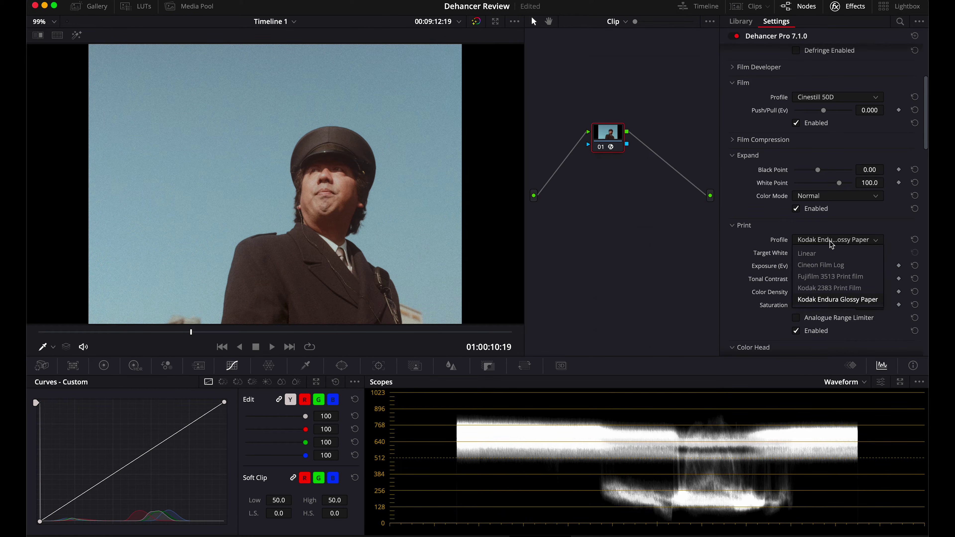
left_click(829, 288)
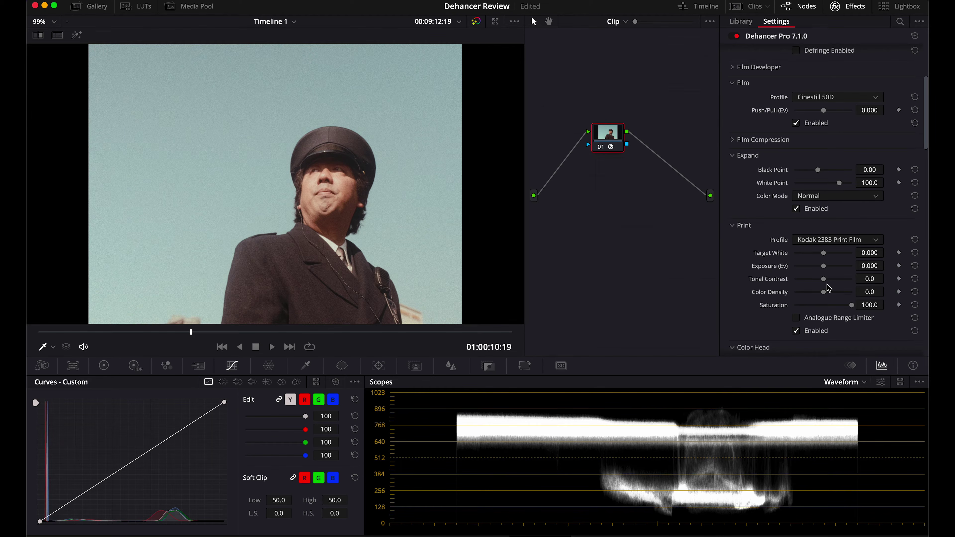
Disable both the Print and Film stages to compare the look, and re-enable only the Print stage
left_click(796, 332)
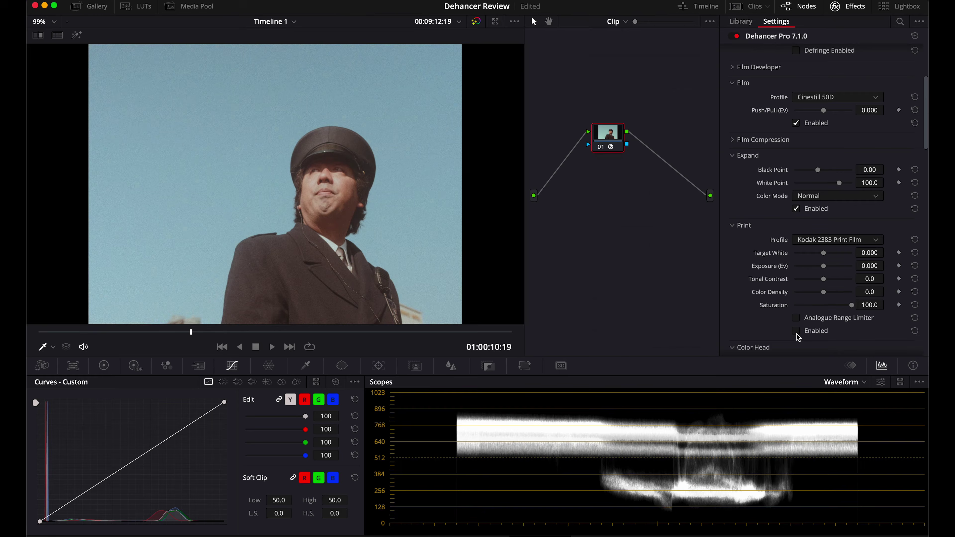
scroll(760, 300, "up", 2)
left_click(796, 162)
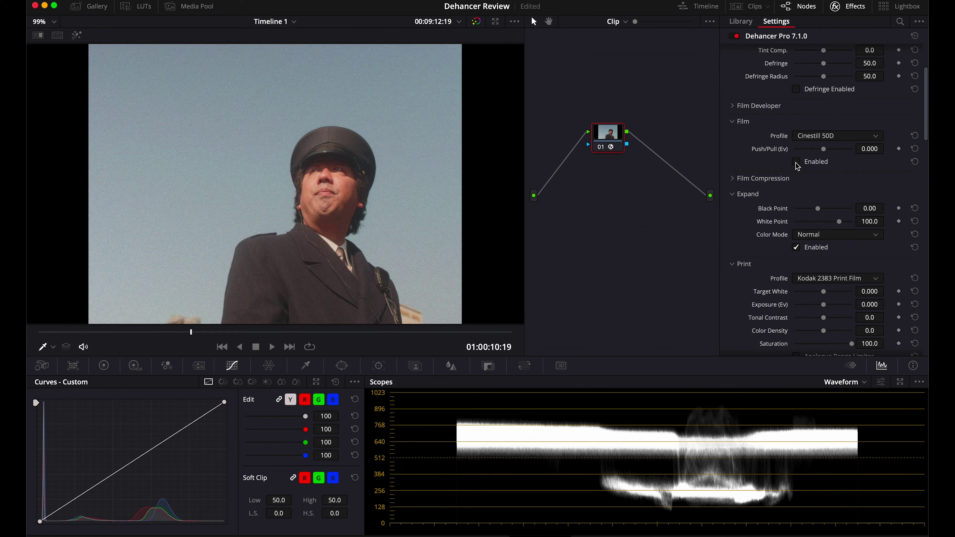
scroll(777, 205, "down", 2)
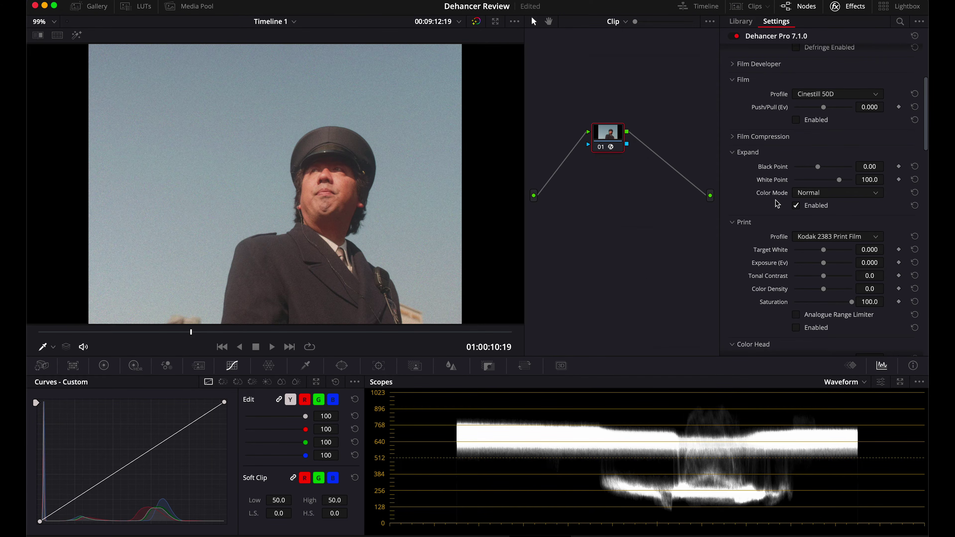
scroll(777, 204, "down", 1)
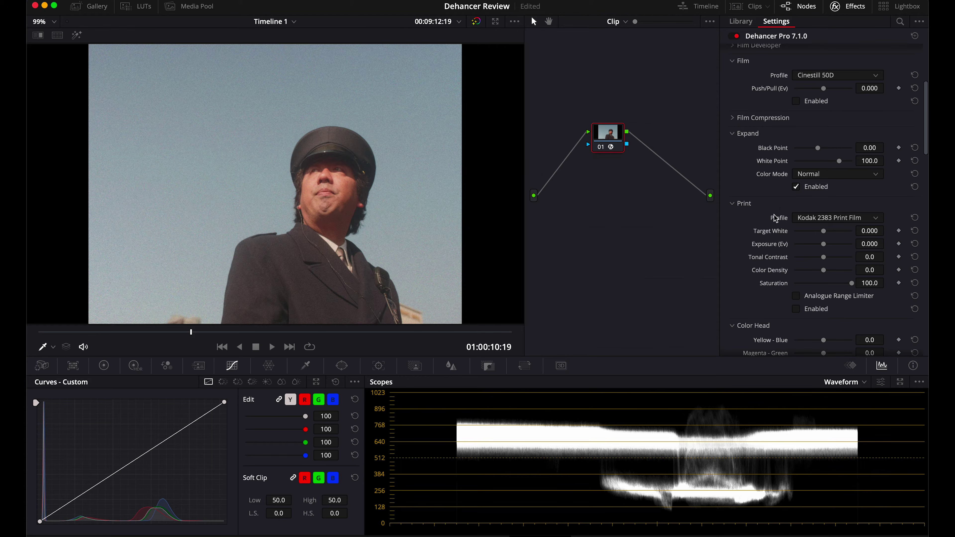
left_click(796, 309)
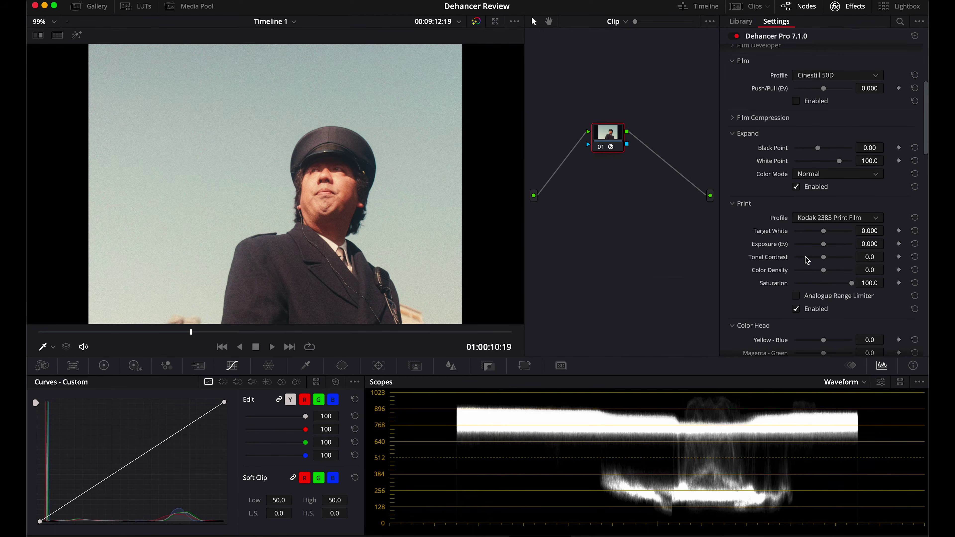
Raise the print's Tonal Contrast to 22.5 and the Expand Black Point to about 3.9
left_click_drag(824, 257, 839, 260)
left_click_drag(816, 149, 824, 153)
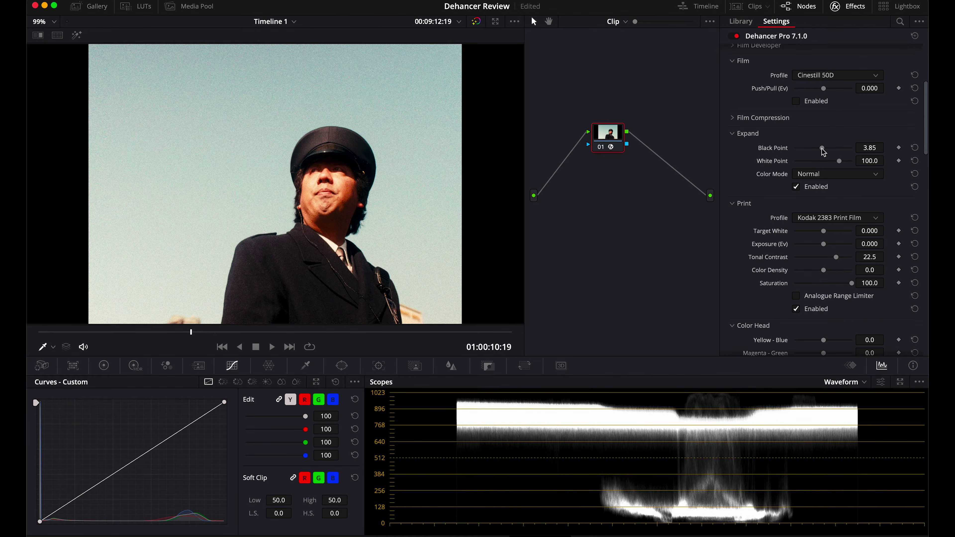
key("alt+f")
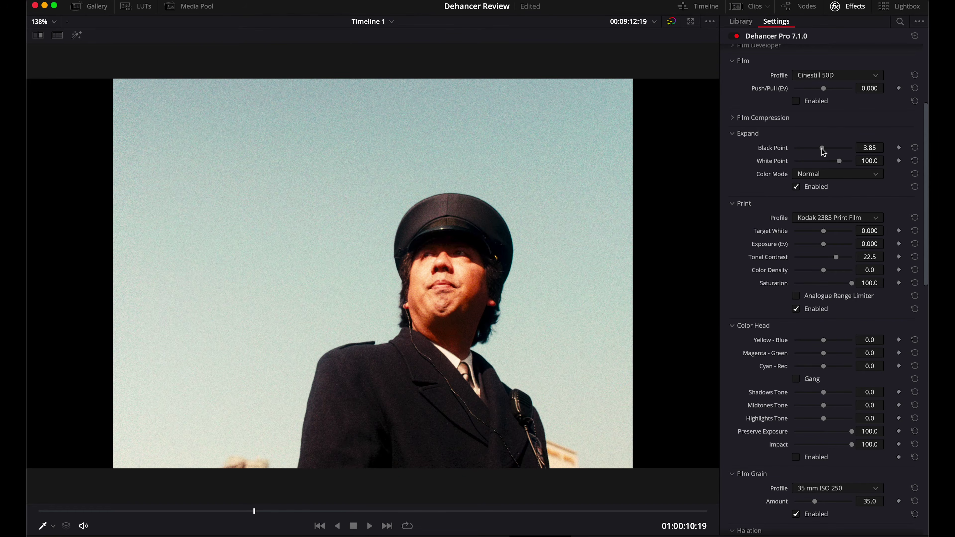
Enable Film Compression and set its Impact to 30
left_click(733, 119)
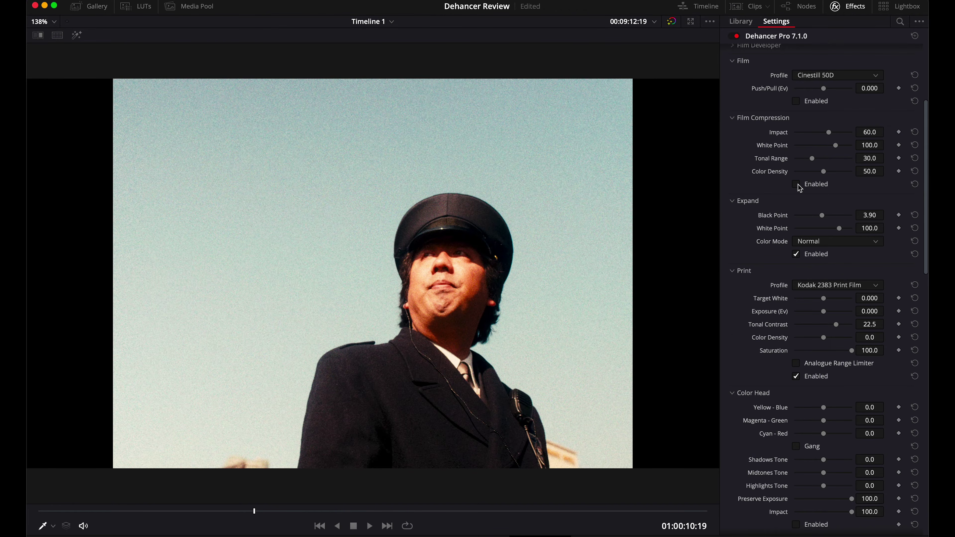
left_click(797, 185)
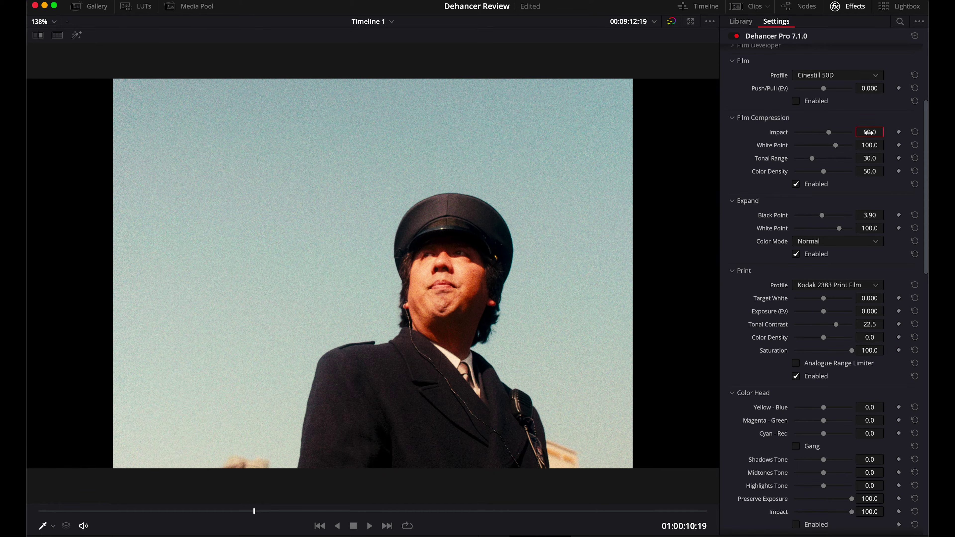
left_click_drag(869, 133, 869, 132)
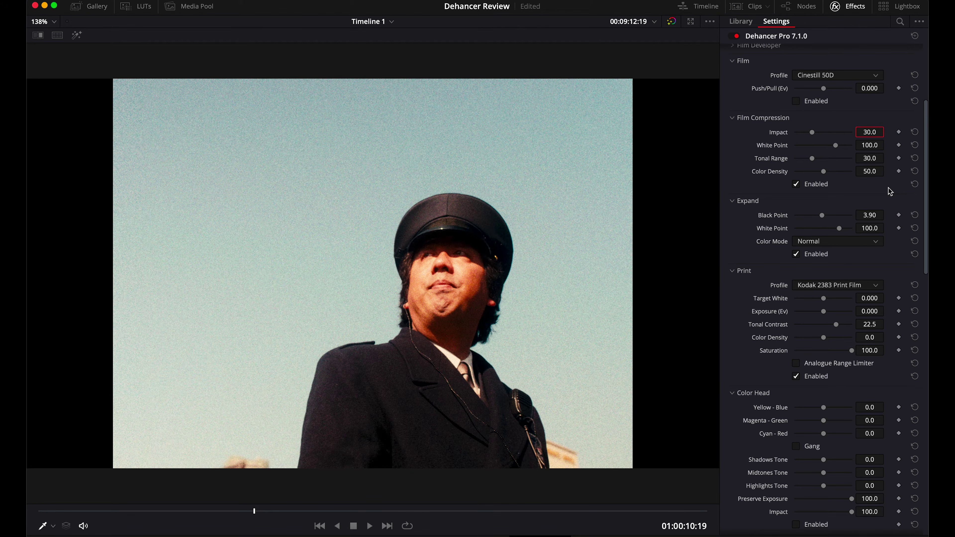
Expand the Film Developer settings and raise Color Boost slightly
scroll(890, 192, "up", 5)
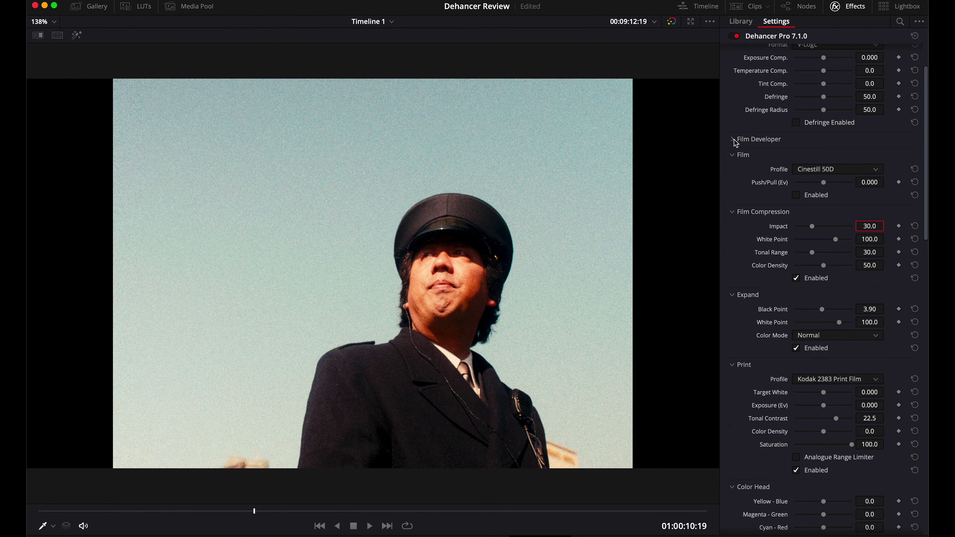
left_click(734, 140)
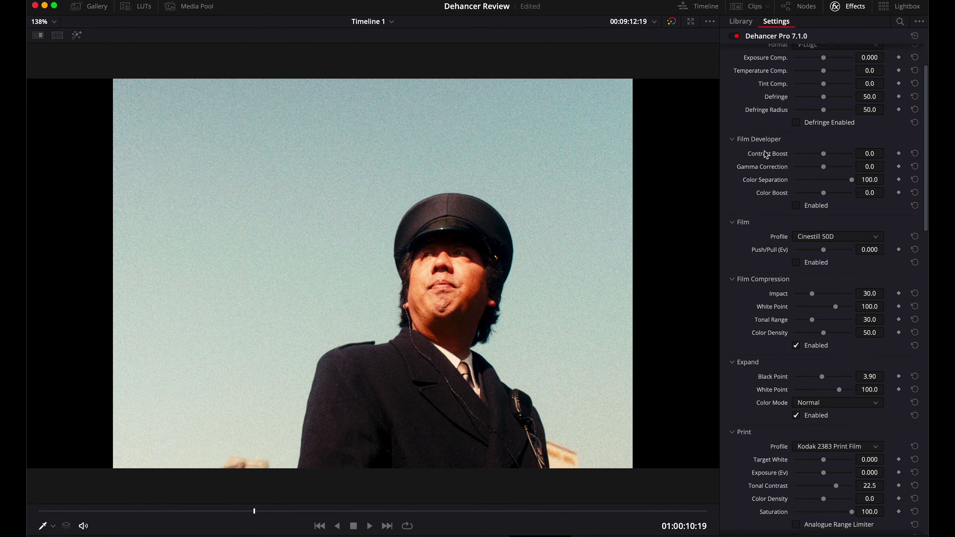
left_click_drag(824, 194, 827, 193)
Enable Color Head and shift its Cyan - Red balance to -7.8
scroll(829, 197, "down", 10)
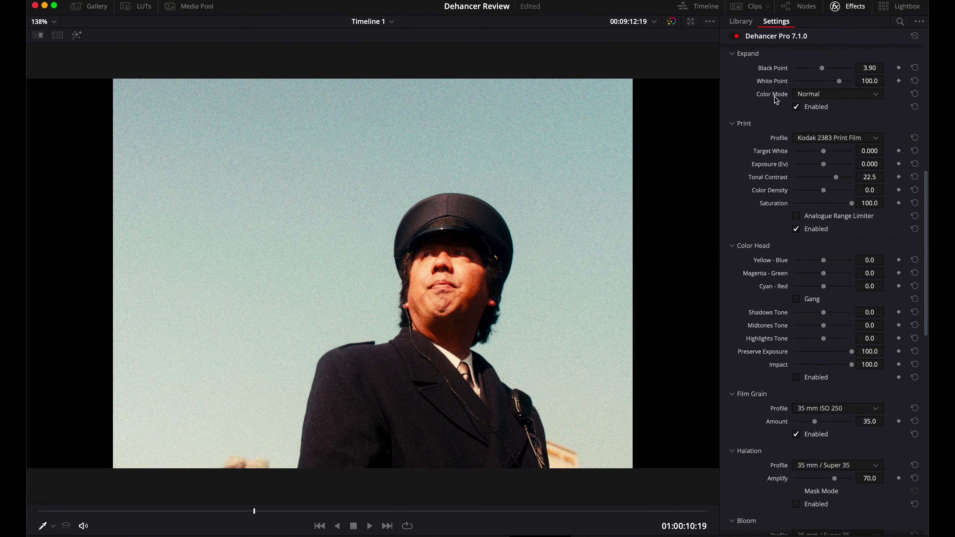
scroll(777, 98, "down", 2)
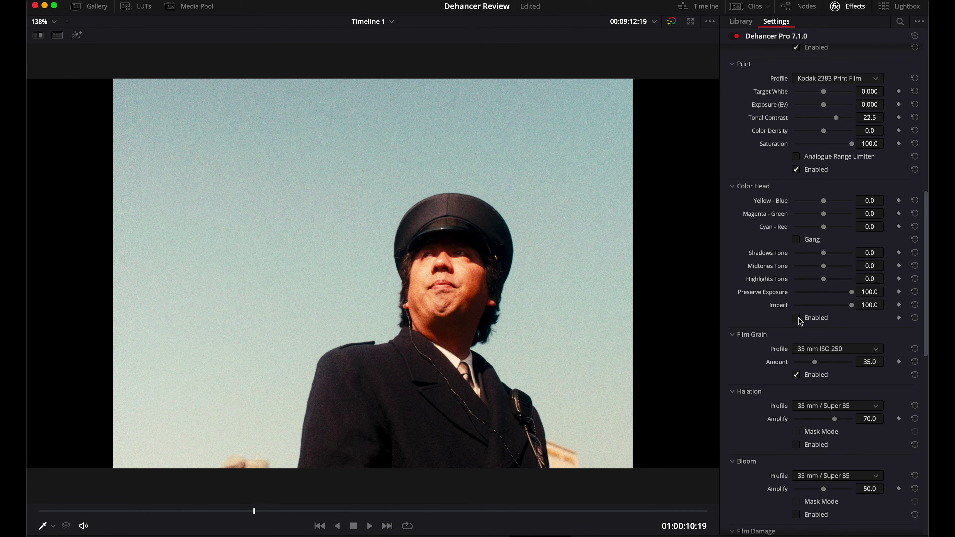
left_click_drag(823, 227, 819, 227)
Set the Film Grain profile to 35 mm ISO 50 and enable Halation
scroll(759, 295, "down", 5)
scroll(758, 295, "down", 1)
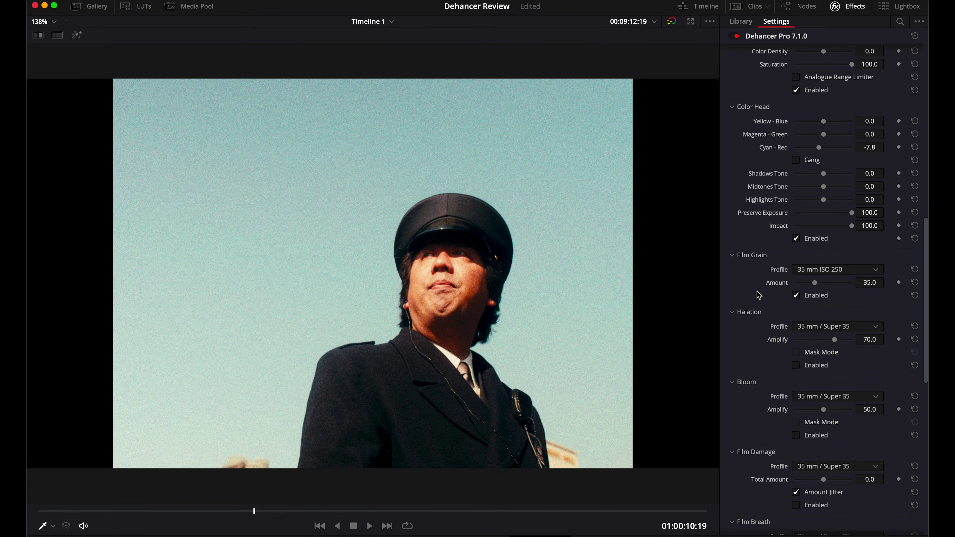
scroll(759, 295, "down", 17)
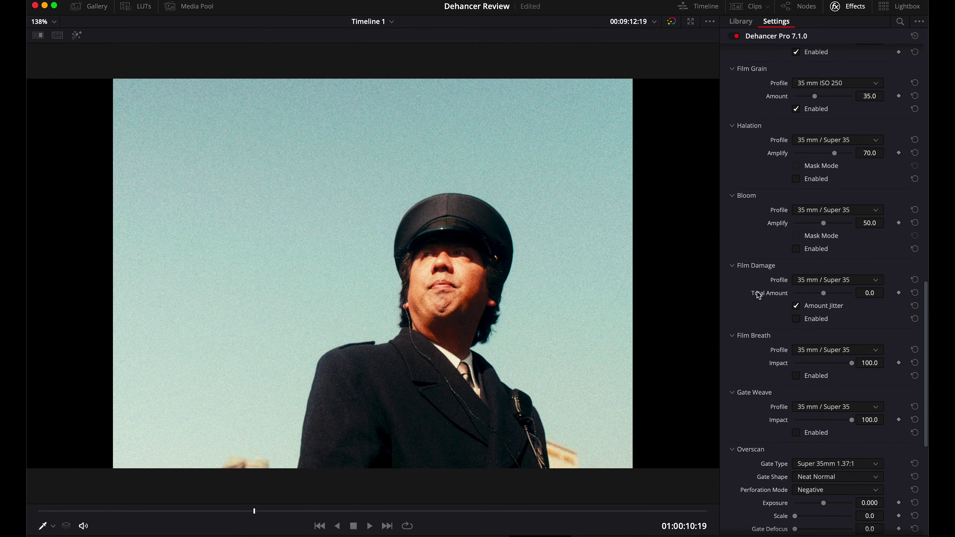
scroll(759, 295, "up", 18)
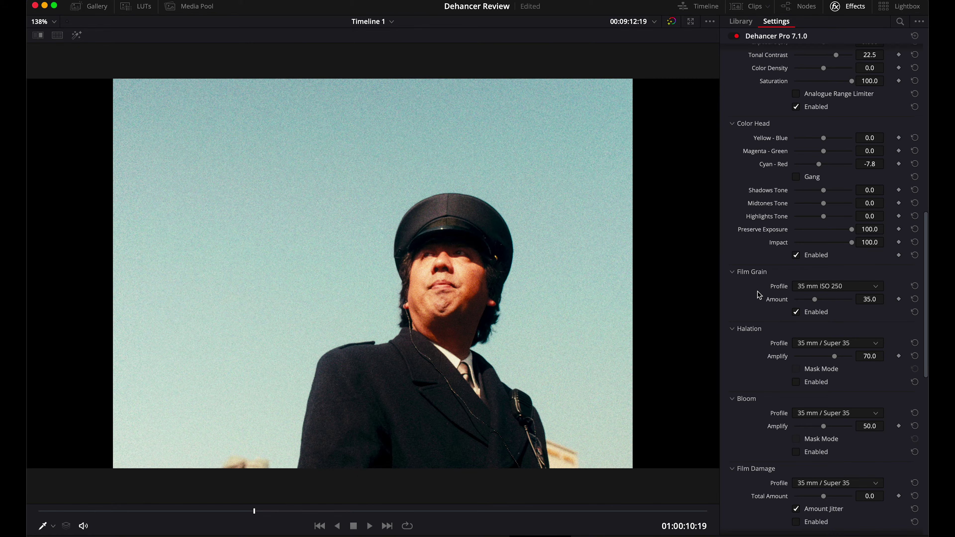
left_click(856, 291)
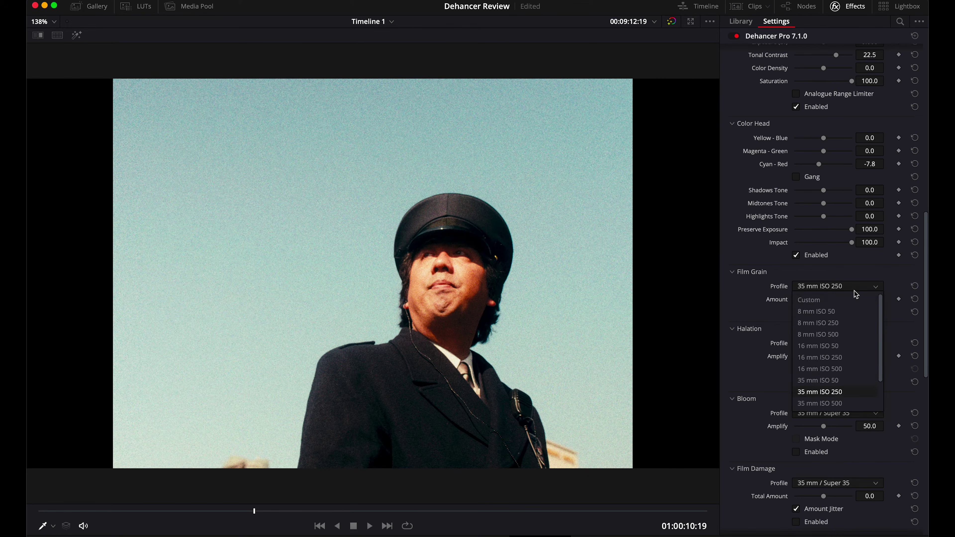
left_click(820, 380)
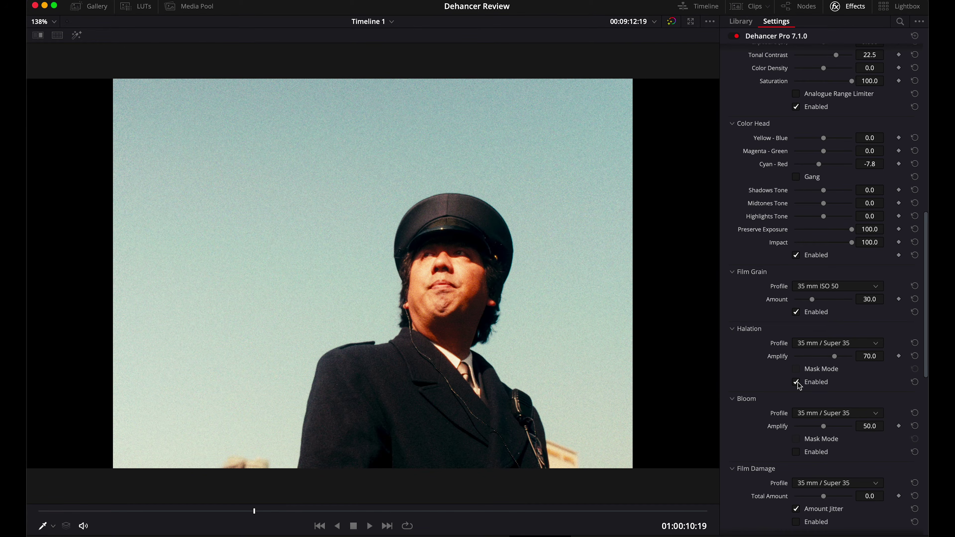
Enable Bloom and set its profile to 65 mm / 70 mm
scroll(782, 394, "down", 3)
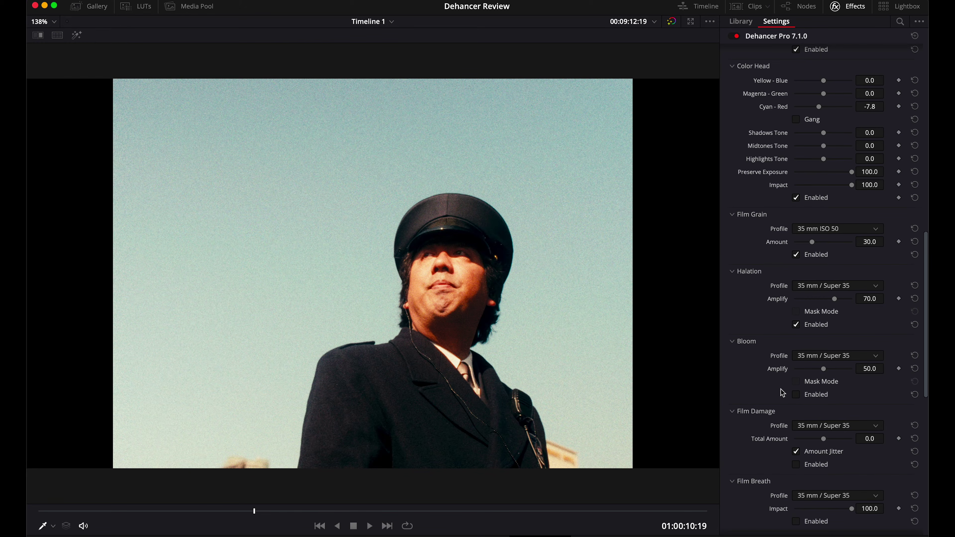
left_click(797, 397)
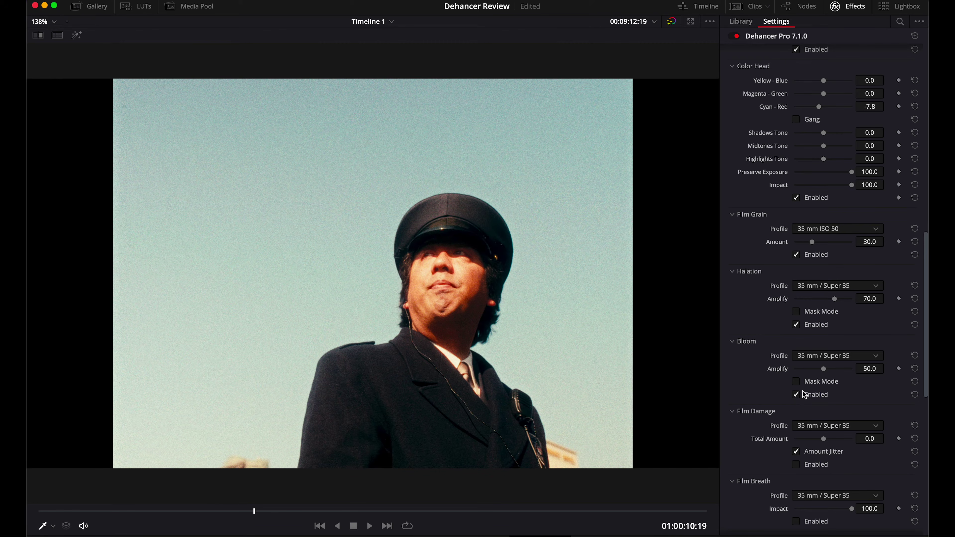
left_click(849, 357)
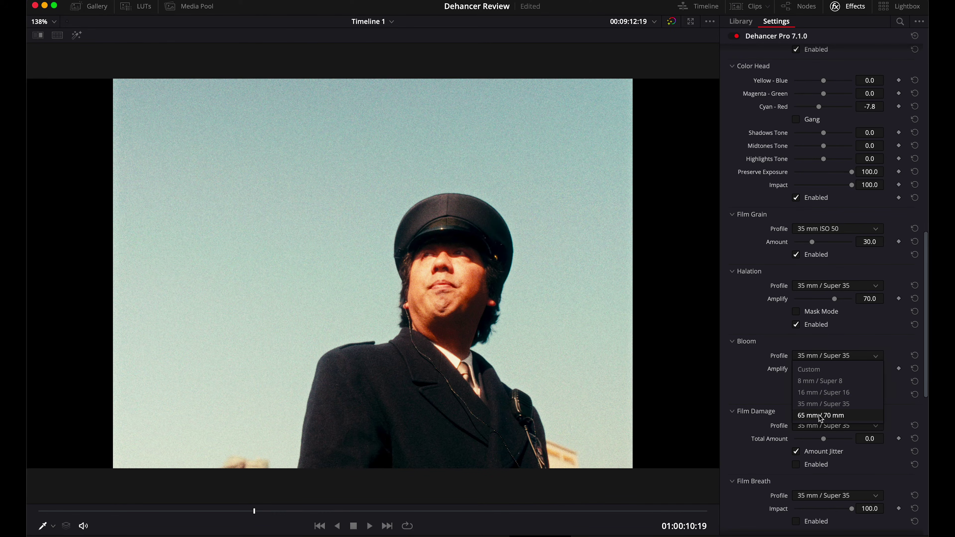
left_click(826, 416)
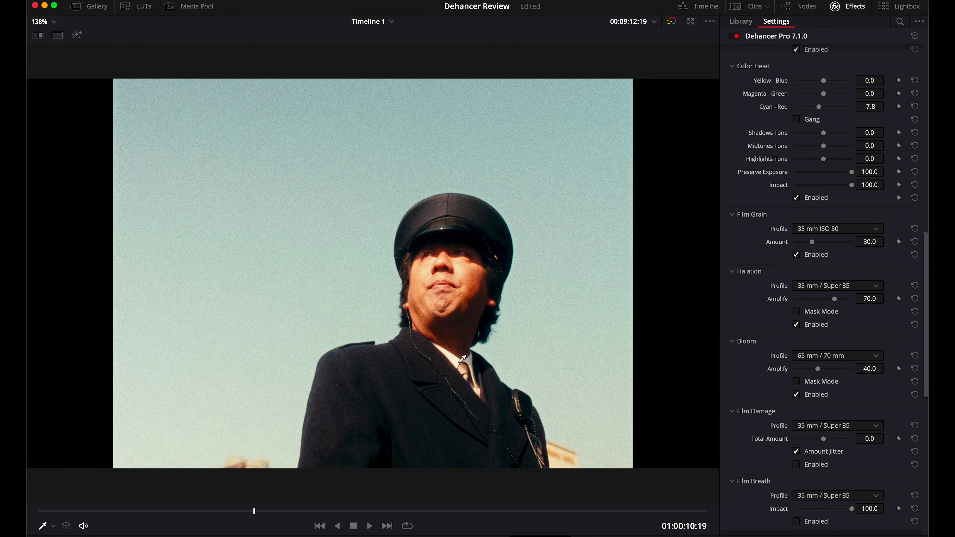
left_click(799, 395)
Look through the remaining Dehancer sections and expand the Monitor settings
scroll(757, 365, "down", 10)
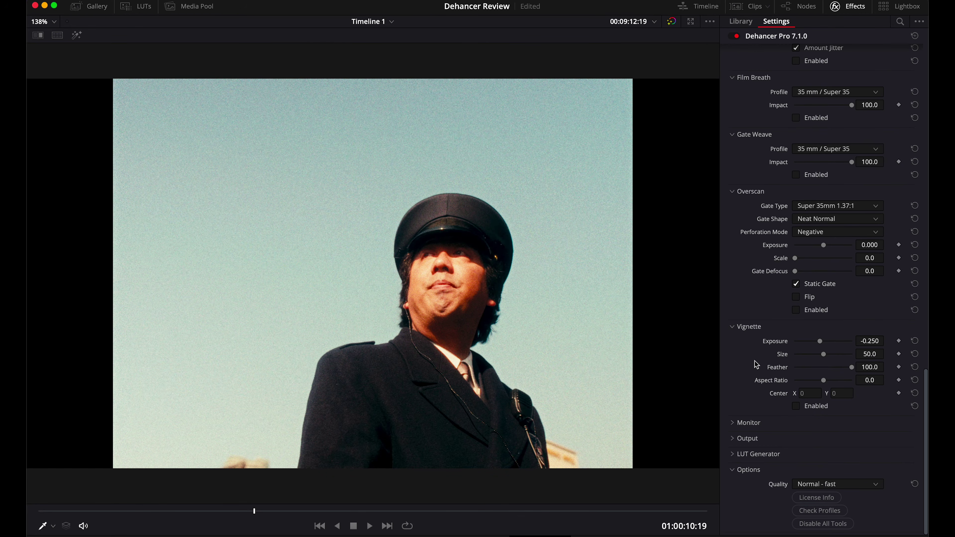
left_click(733, 425)
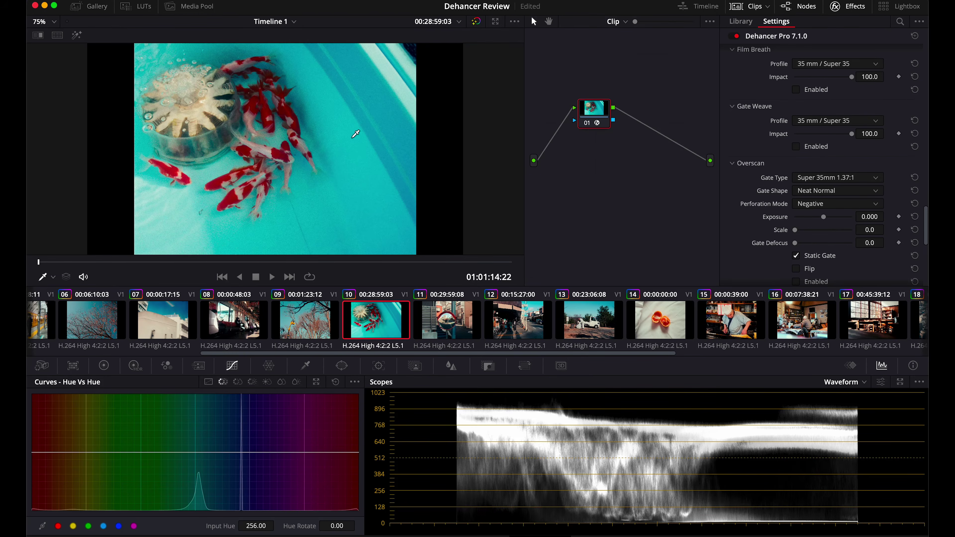
Sample the turquoise water in the koi clip and adjust that colour's point on the Hue Vs Hue curve
left_click(356, 134)
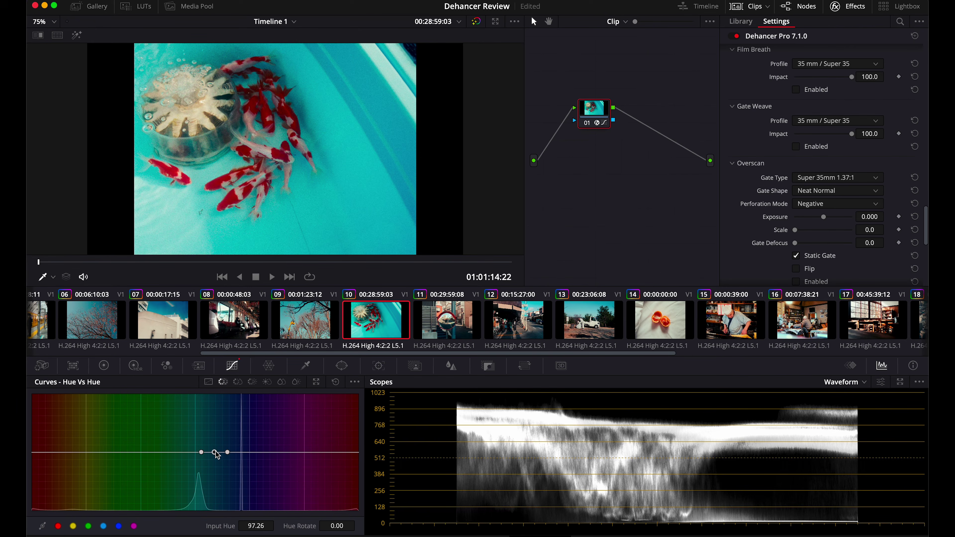
left_click_drag(215, 452, 178, 453)
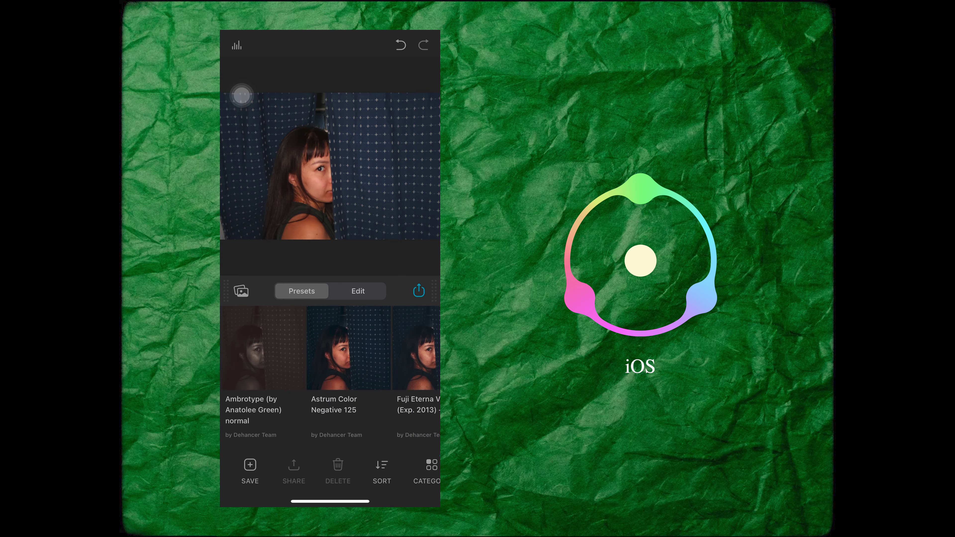
In the Dehancer iOS app, apply the Fuji Eterna (Exp. 2013) preset to the portrait photo
left_click(416, 368)
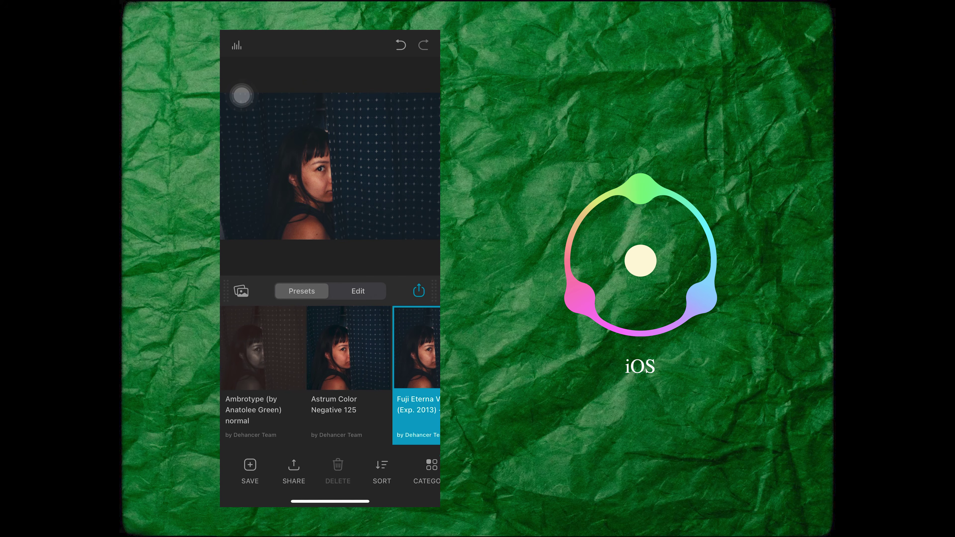